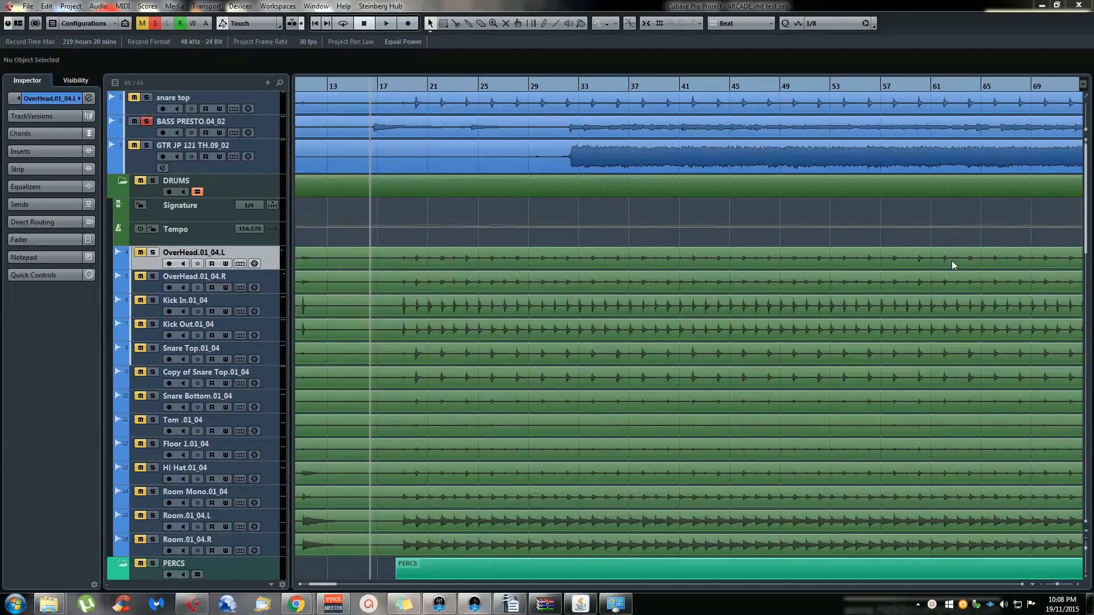
Show the transport panel and open the MixConsole
{"action": "left_click", "coordinate": [905, 212]}
{"action": "key", "text": "F2"}
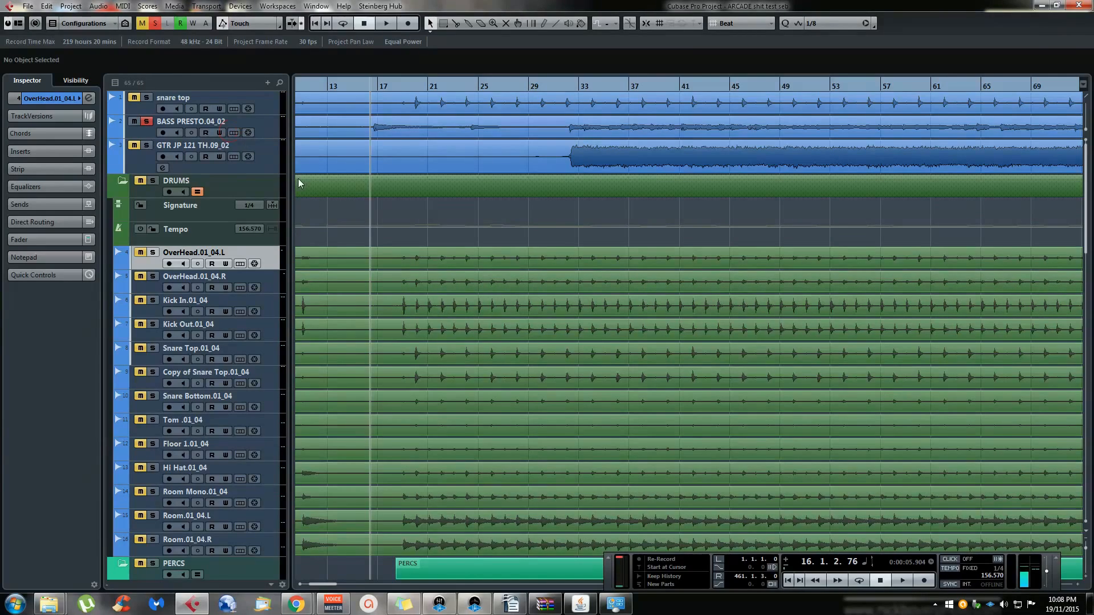
{"action": "key", "text": "F3"}
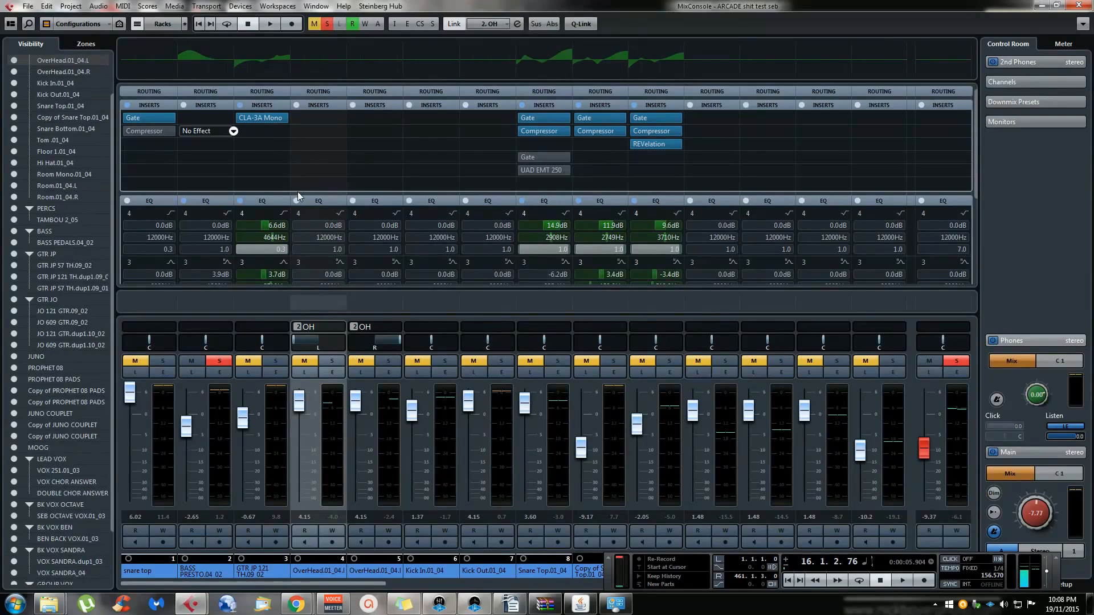
Load a Compressor in the second insert slot of the BASS PRESTO channel and return to the project window
{"action": "left_click", "coordinate": [233, 131]}
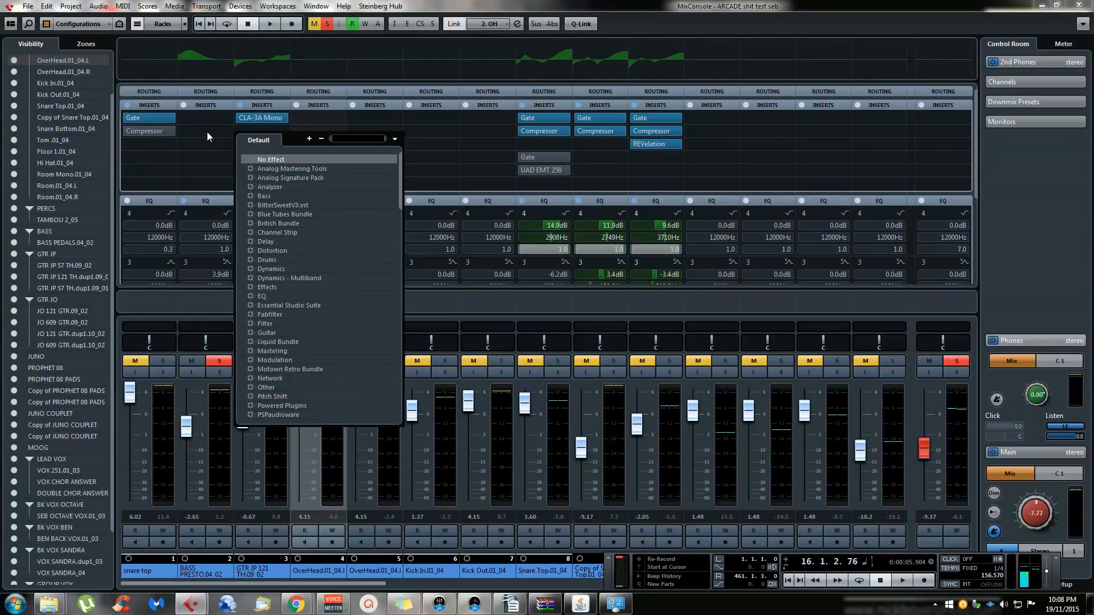
{"action": "type", "text": "compressor"}
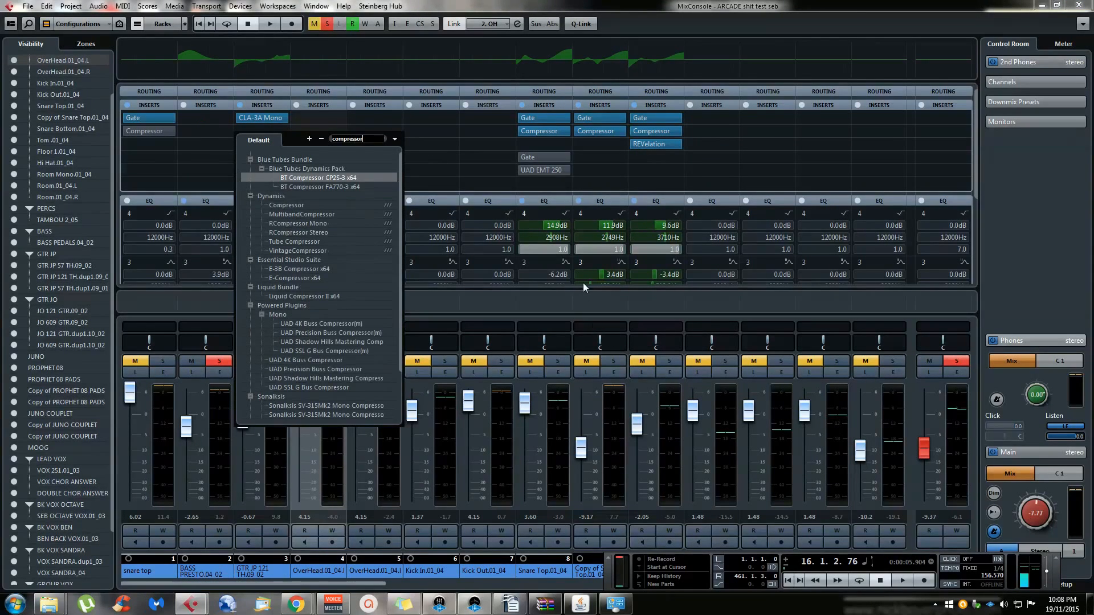
{"action": "key", "text": "Return"}
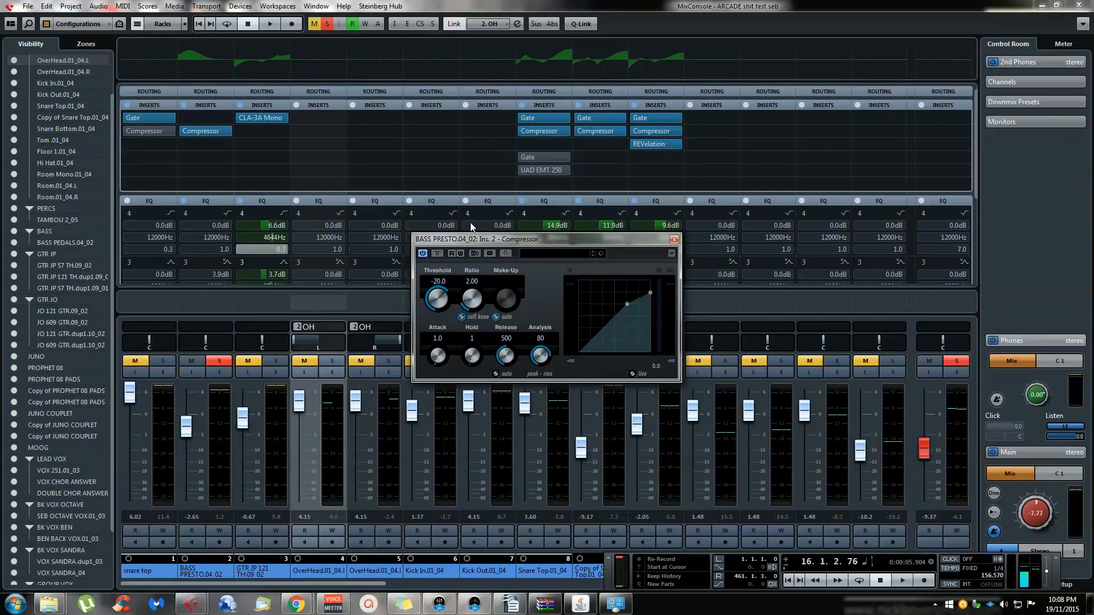
{"action": "left_click_drag", "start_coordinate": [473, 239], "coordinate": [610, 174]}
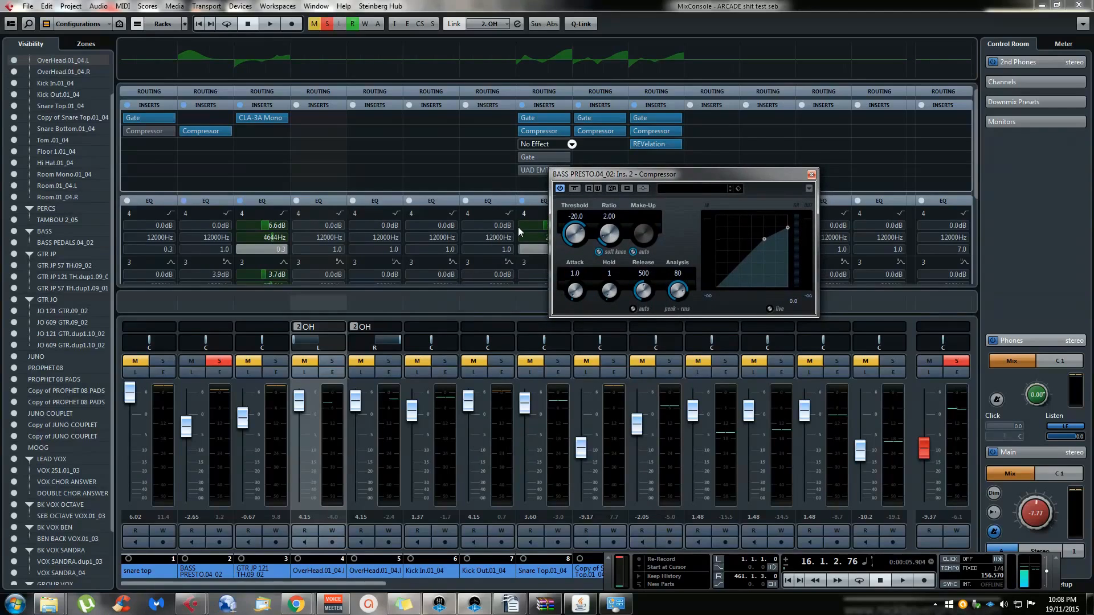
{"action": "key", "text": "F3"}
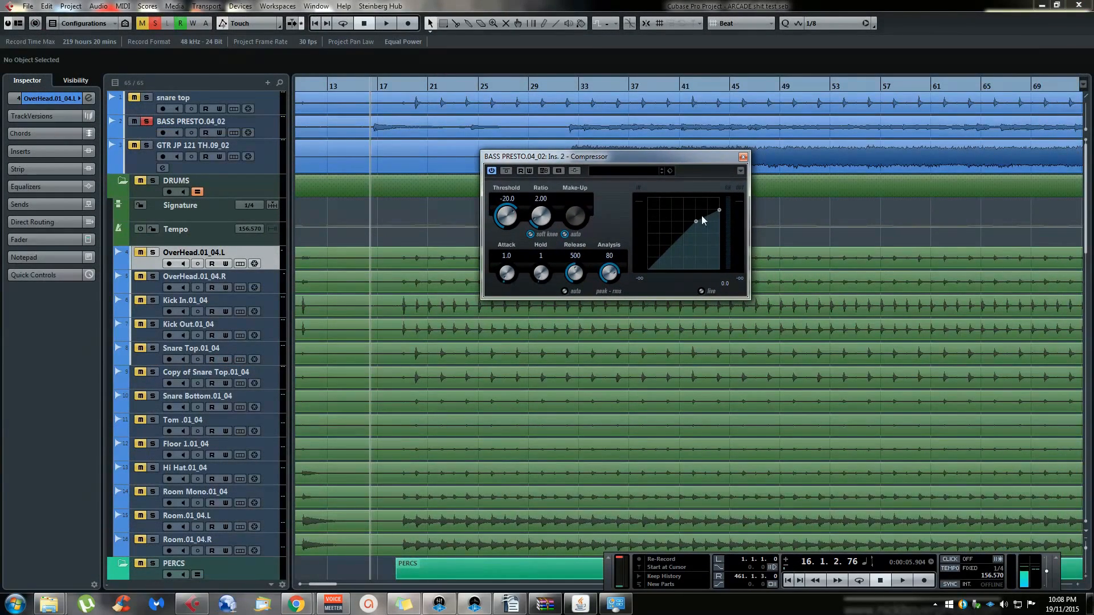
Set the bass compressor's threshold to -24.2 and its ratio to 1.00
{"action": "left_click_drag", "start_coordinate": [539, 217], "coordinate": [628, 209]}
{"action": "left_click_drag", "start_coordinate": [781, 225], "coordinate": [665, 228]}
{"action": "left_click_drag", "start_coordinate": [506, 243], "coordinate": [510, 220]}
{"action": "left_click_drag", "start_coordinate": [621, 237], "coordinate": [646, 237]}
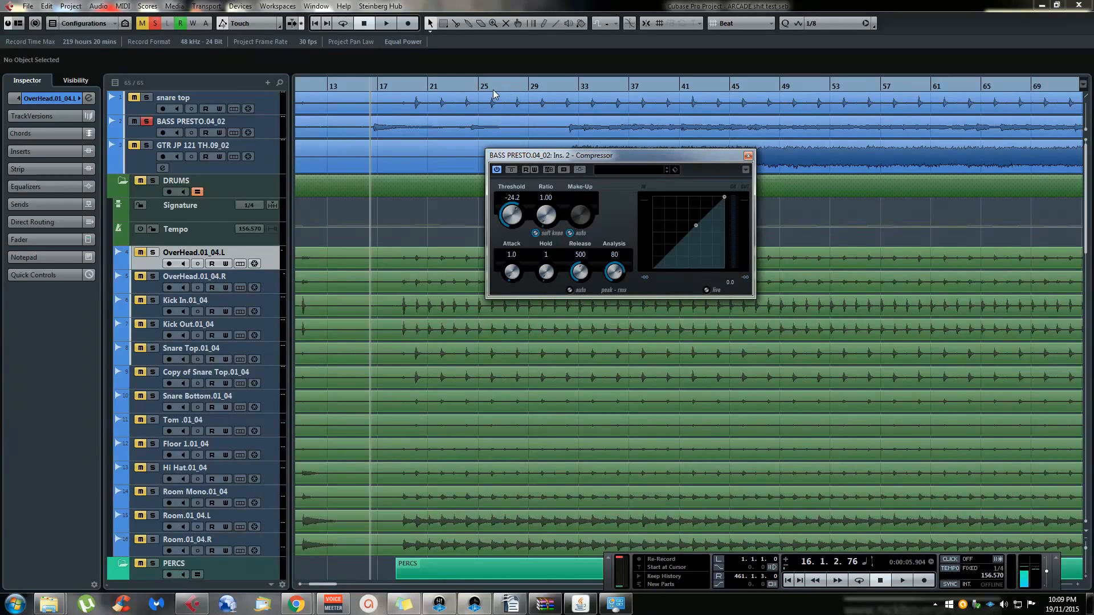
Play the soloed bass from bar 32, lower the compressor threshold to -28.7 during playback, and stop
{"action": "left_click", "coordinate": [445, 83]}
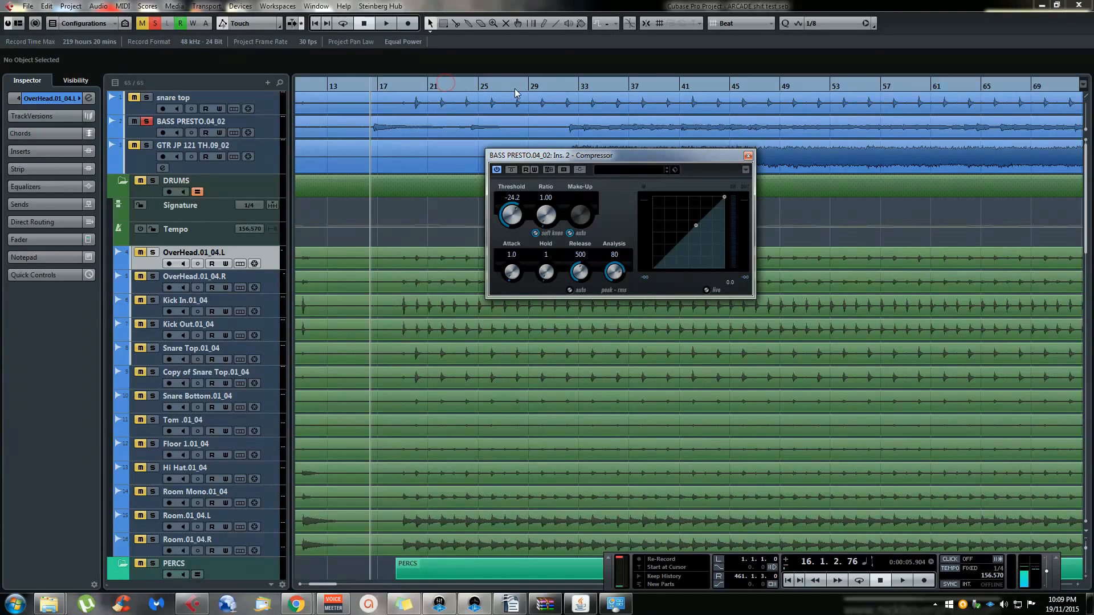
{"action": "left_click", "coordinate": [566, 87]}
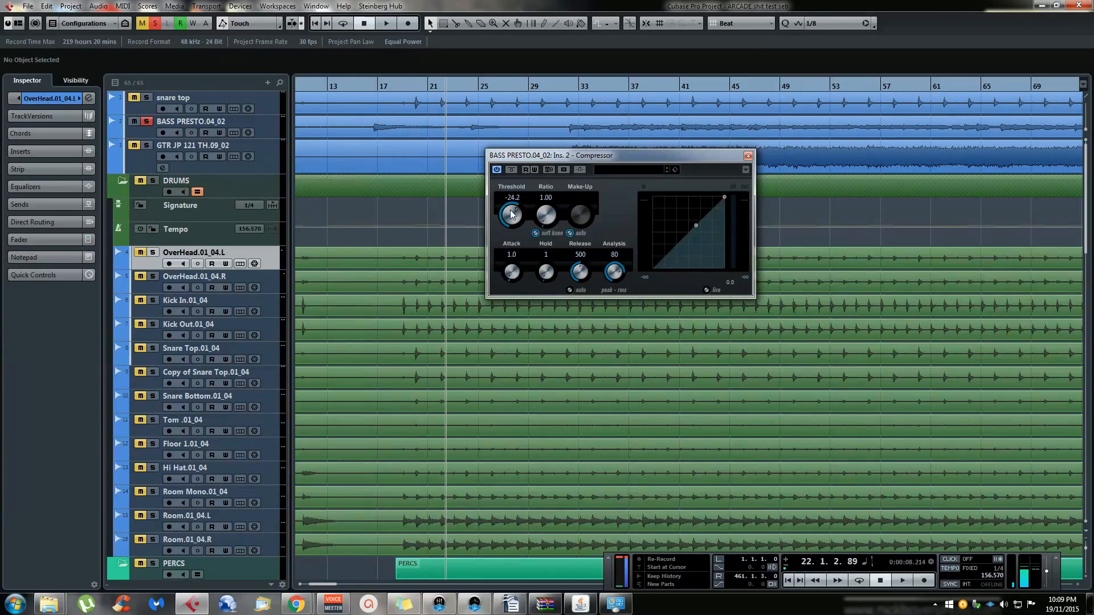
{"action": "key", "text": "space"}
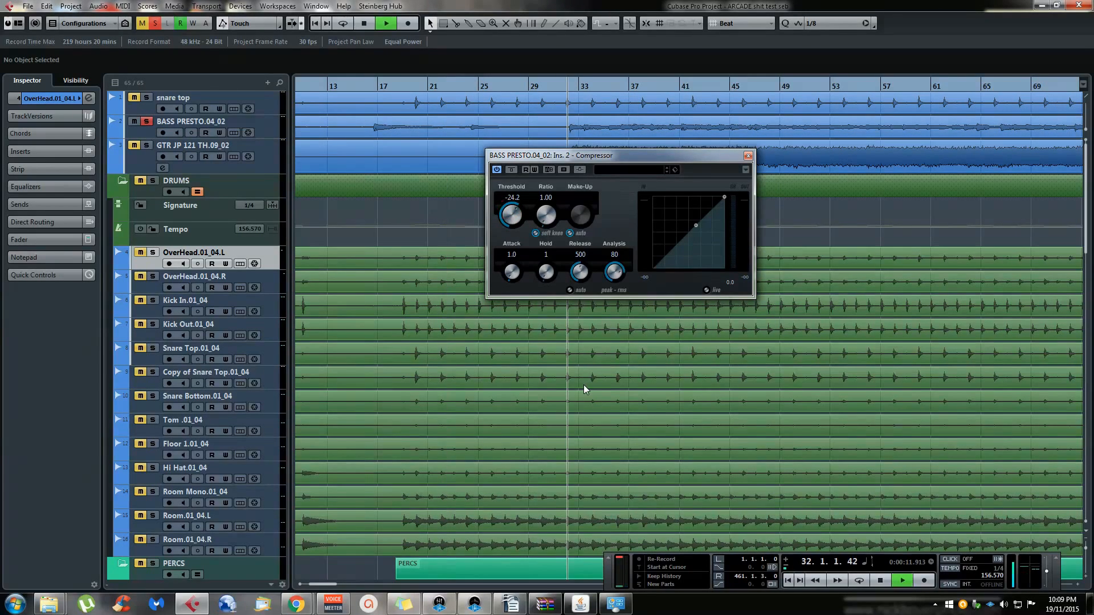
{"action": "mouse_move", "coordinate": [696, 225]}
{"action": "left_mouse_down"}
{"action": "mouse_move", "coordinate": [675, 230]}
{"action": "mouse_move", "coordinate": [690, 232]}
{"action": "left_mouse_up"}
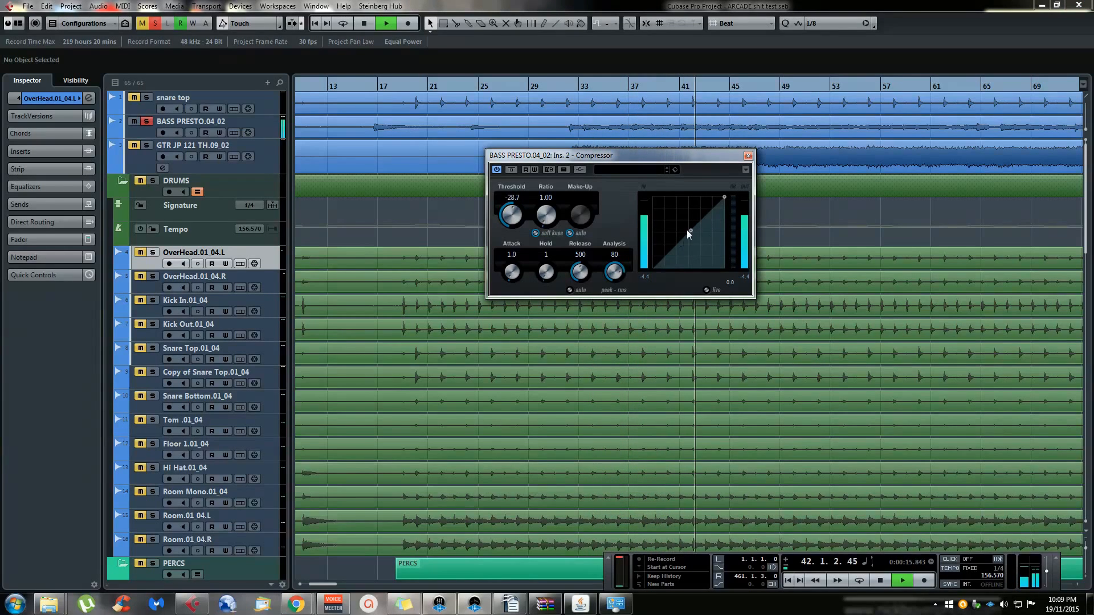
{"action": "key", "text": "space"}
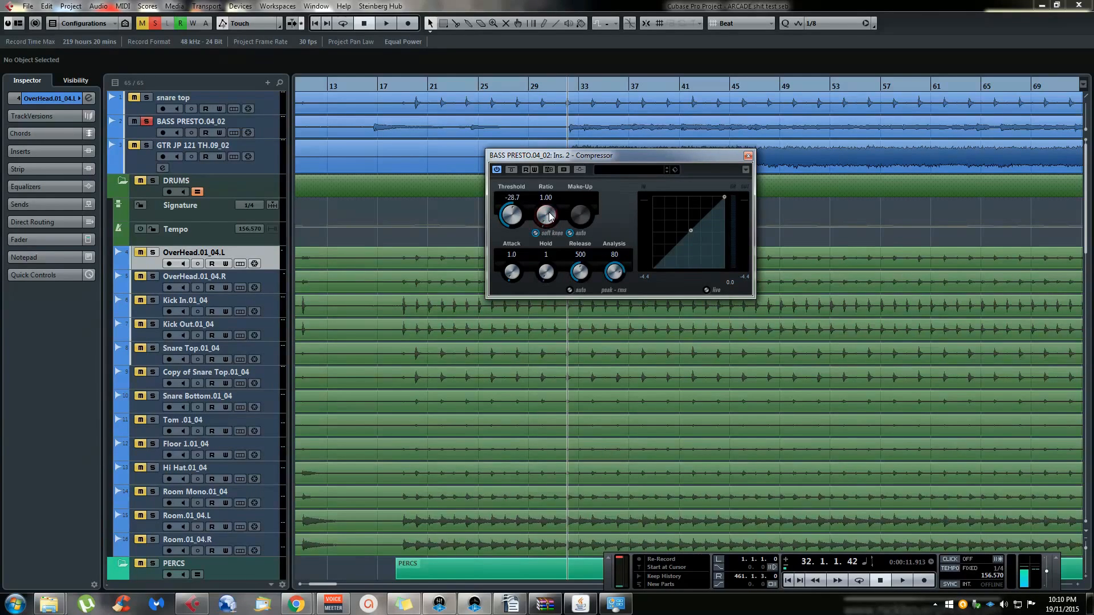
Try different ratio settings and curve points on the bass compressor and return the ratio to 1.00
{"action": "left_click_drag", "start_coordinate": [548, 200], "coordinate": [554, 254]}
{"action": "scroll", "coordinate": [691, 231], "scroll_direction": "down", "scroll_amount": 3}
{"action": "scroll", "coordinate": [681, 231], "scroll_direction": "up", "scroll_amount": 2}
{"action": "scroll", "coordinate": [545, 212], "scroll_direction": "down", "scroll_amount": 5}
{"action": "scroll", "coordinate": [546, 214], "scroll_direction": "up", "scroll_amount": 2}
{"action": "left_click_drag", "start_coordinate": [692, 236], "coordinate": [691, 237]}
{"action": "scroll", "coordinate": [693, 194], "scroll_direction": "up", "scroll_amount": 3}
{"action": "left_click_drag", "start_coordinate": [689, 193], "coordinate": [670, 223]}
Try the compressor's make-up gain with its auto mode switched off, and switch auto back on
{"action": "left_click_drag", "start_coordinate": [538, 217], "coordinate": [576, 239]}
{"action": "left_click", "coordinate": [570, 233]}
{"action": "scroll", "coordinate": [576, 223], "scroll_direction": "up", "scroll_amount": 4}
{"action": "left_click", "coordinate": [573, 215], "text": "ctrl"}
{"action": "mouse_move", "coordinate": [578, 223]}
{"action": "left_mouse_down"}
{"action": "mouse_move", "coordinate": [601, 217]}
{"action": "mouse_move", "coordinate": [565, 234]}
{"action": "left_mouse_up"}
{"action": "left_click", "coordinate": [570, 233]}
{"action": "left_click", "coordinate": [668, 158]}
{"action": "left_click_drag", "start_coordinate": [534, 161], "coordinate": [536, 129]}
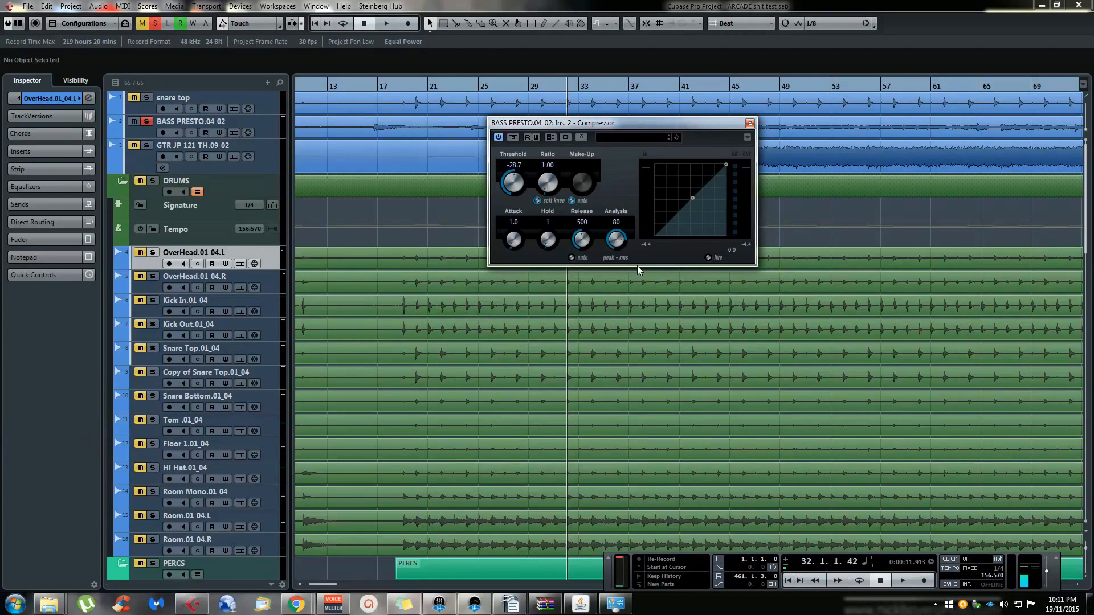
{"action": "left_click_drag", "start_coordinate": [637, 123], "coordinate": [668, 150]}
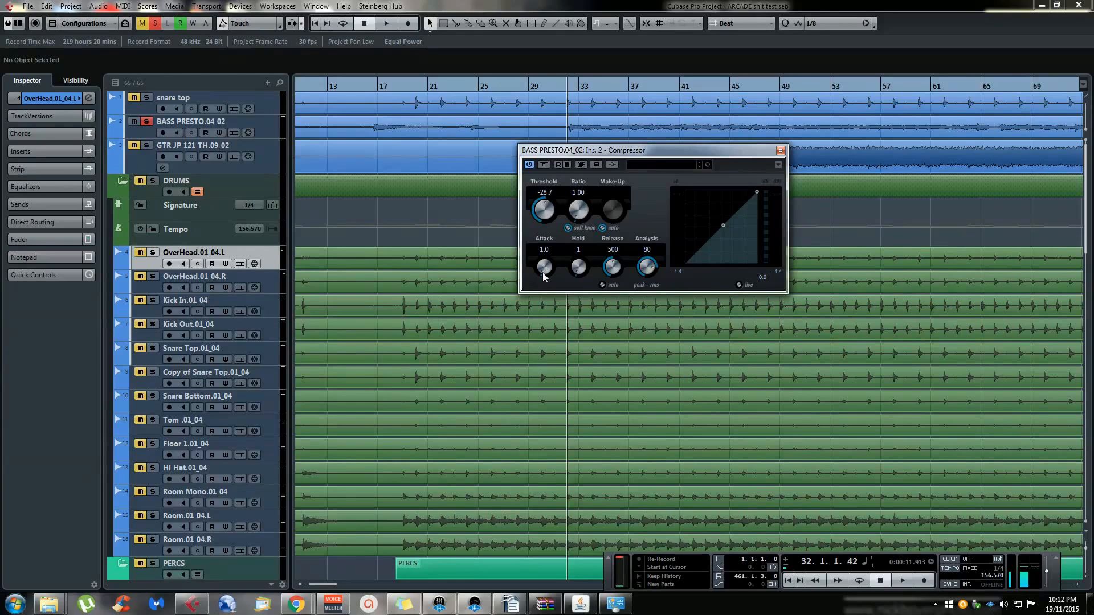
Adjust the bass compressor's attack, release, hold and analysis settings
{"action": "left_click_drag", "start_coordinate": [543, 276], "coordinate": [538, 256]}
{"action": "left_click_drag", "start_coordinate": [542, 270], "coordinate": [542, 262]}
{"action": "left_click_drag", "start_coordinate": [540, 270], "coordinate": [583, 250]}
{"action": "mouse_move", "coordinate": [612, 265]}
{"action": "left_mouse_down"}
{"action": "mouse_move", "coordinate": [646, 245]}
{"action": "mouse_move", "coordinate": [610, 255]}
{"action": "left_mouse_up"}
{"action": "scroll", "coordinate": [578, 253], "scroll_direction": "up", "scroll_amount": 10}
{"action": "left_click_drag", "start_coordinate": [575, 272], "coordinate": [727, 255]}
{"action": "left_click_drag", "start_coordinate": [655, 251], "coordinate": [652, 225]}
{"action": "left_click_drag", "start_coordinate": [633, 285], "coordinate": [650, 245]}
Close the compressor's window and reopen the MixConsole
{"action": "left_click", "coordinate": [748, 151]}
{"action": "left_click", "coordinate": [778, 150]}
{"action": "key", "text": "F3"}
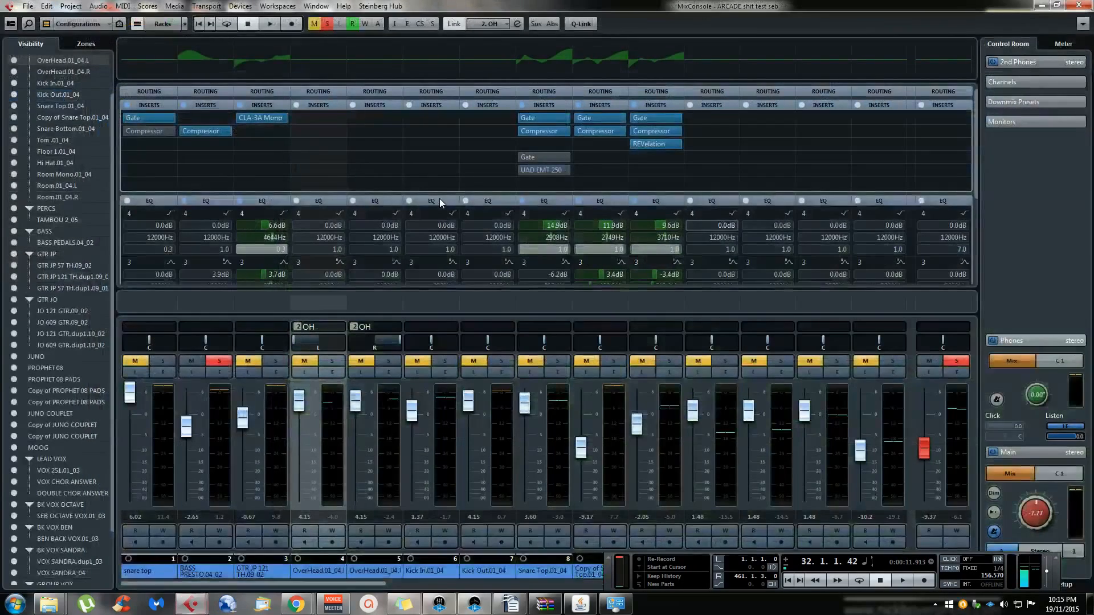
Load CLA-2A Mono in the third insert slot of the BASS PRESTO channel and open its window
{"action": "key", "text": "Return"}
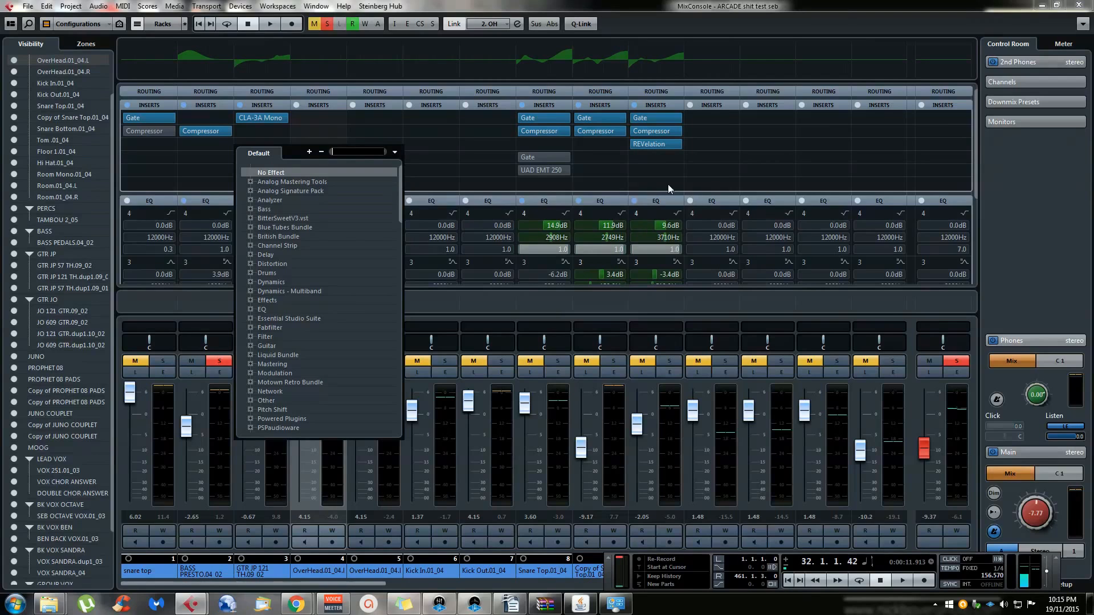
{"action": "type", "text": "2a"}
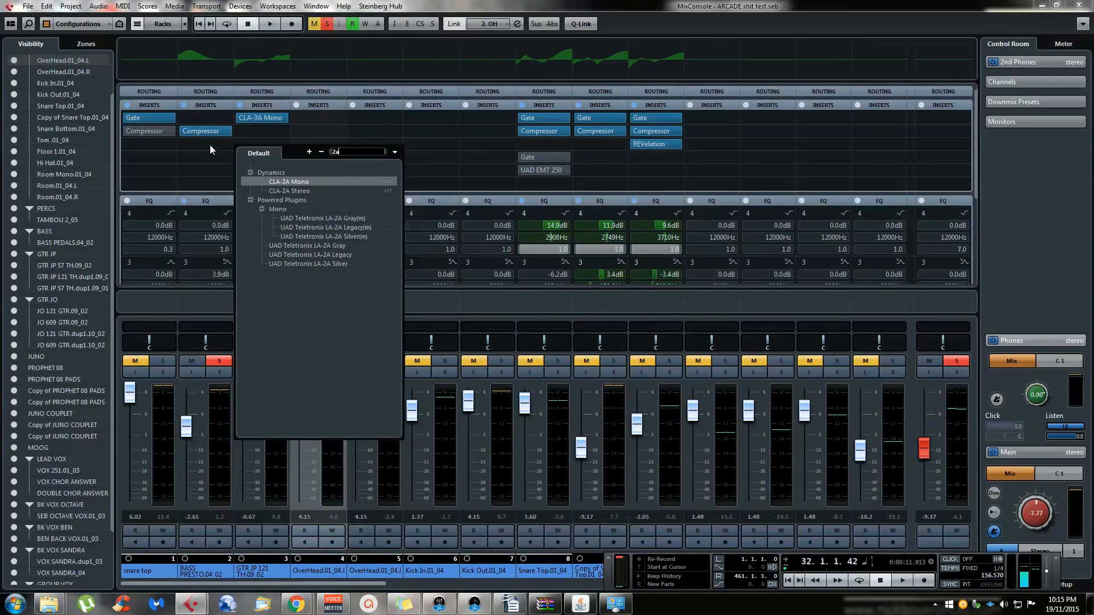
{"action": "key", "text": "Return"}
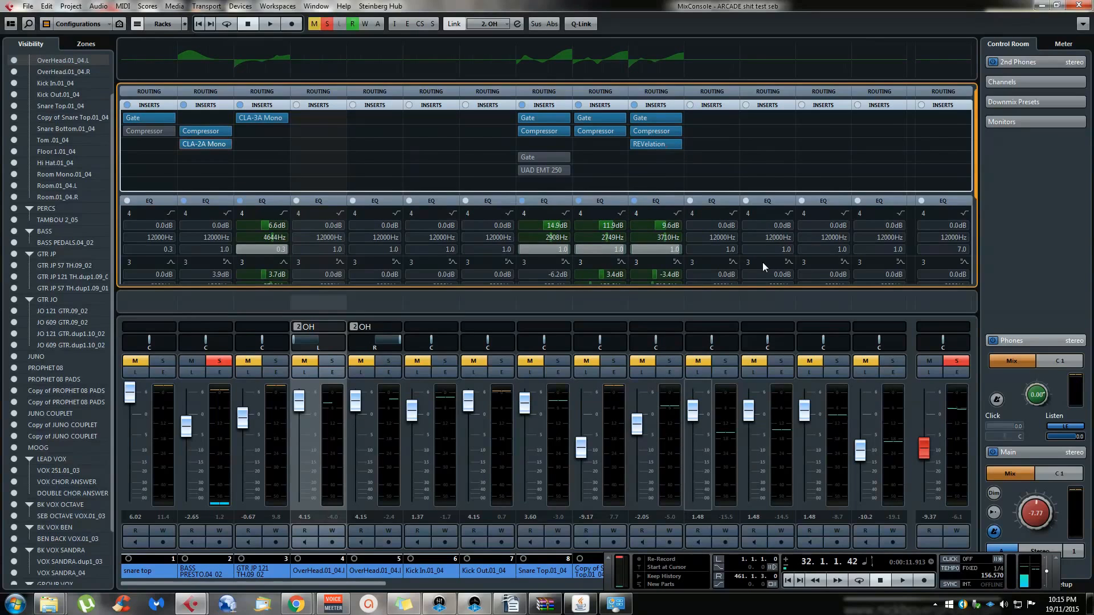
{"action": "left_click", "coordinate": [234, 144]}
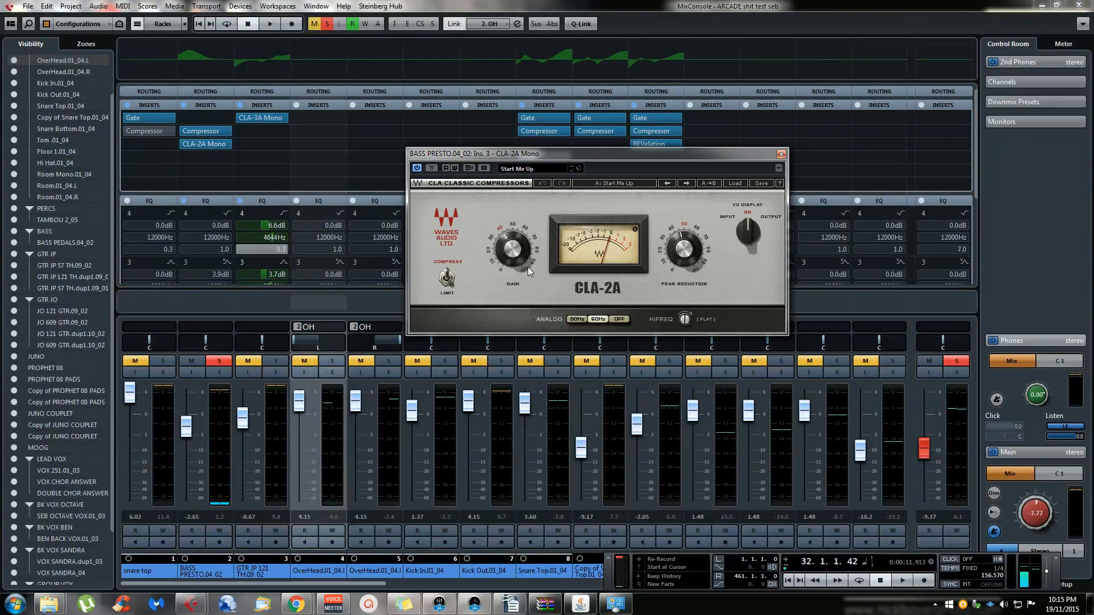
{"action": "left_click_drag", "start_coordinate": [621, 154], "coordinate": [586, 176]}
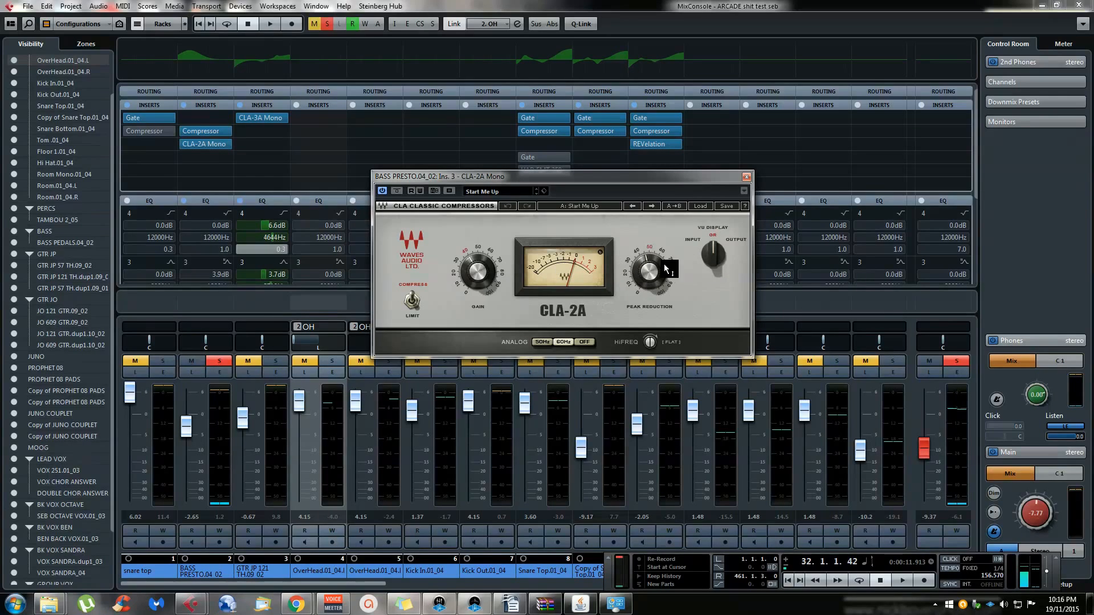
Try the peak reduction and gain knobs of the CLA-2A and close its window
{"action": "mouse_move", "coordinate": [653, 269]}
{"action": "left_mouse_down"}
{"action": "mouse_move", "coordinate": [651, 336]}
{"action": "mouse_move", "coordinate": [655, 267]}
{"action": "left_mouse_up"}
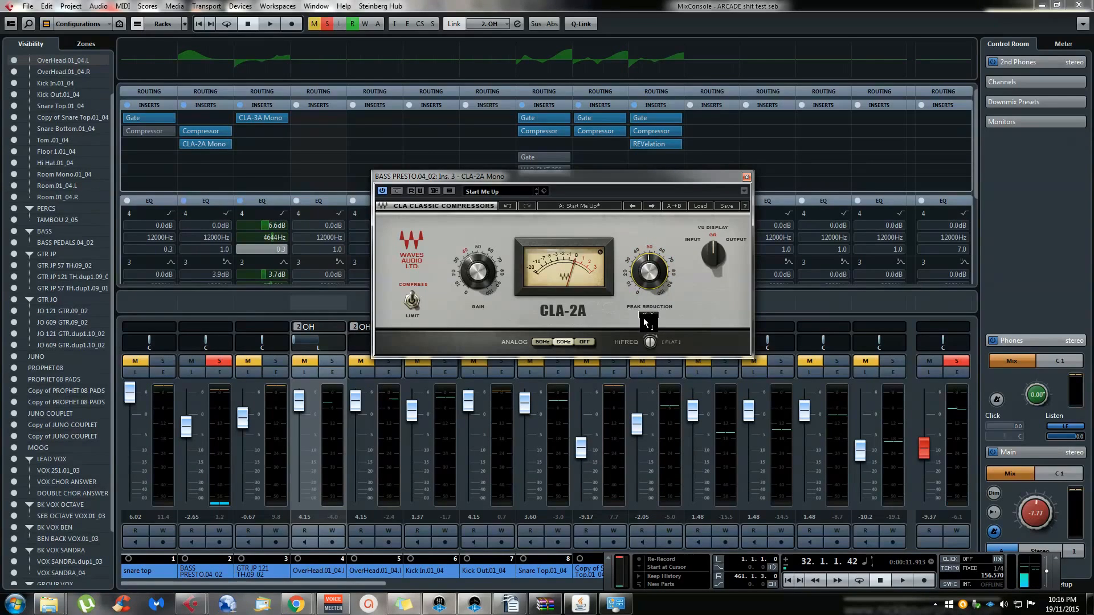
{"action": "left_click_drag", "start_coordinate": [650, 282], "coordinate": [651, 272]}
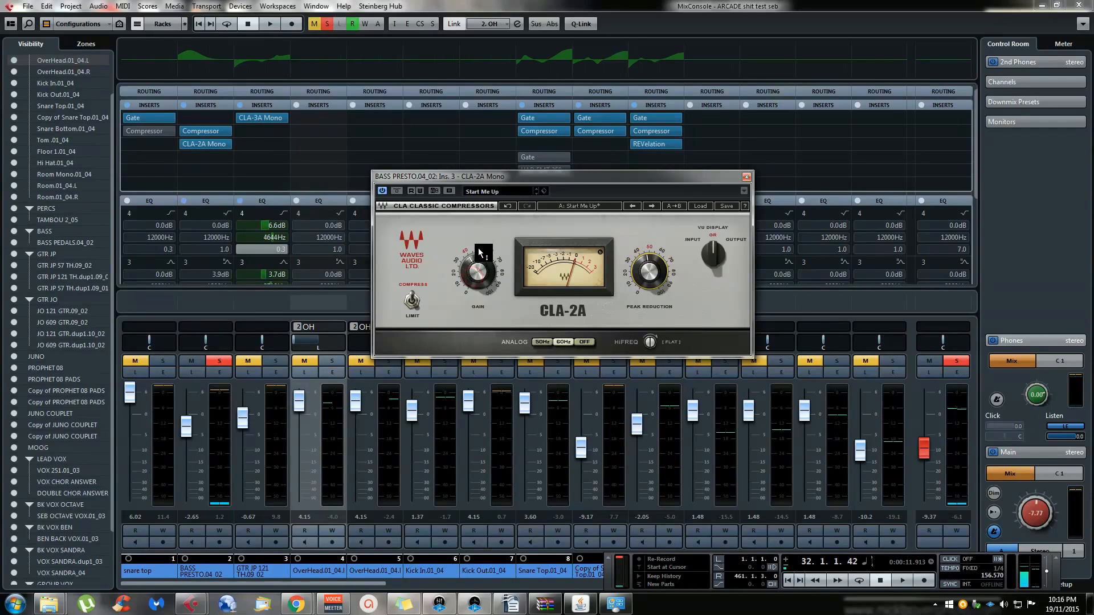
{"action": "scroll", "coordinate": [476, 307], "scroll_direction": "down", "scroll_amount": 2}
{"action": "mouse_move", "coordinate": [469, 268]}
{"action": "mouse_move", "coordinate": [683, 259]}
{"action": "left_mouse_down"}
{"action": "mouse_move", "coordinate": [686, 293]}
{"action": "mouse_move", "coordinate": [691, 255]}
{"action": "left_mouse_up"}
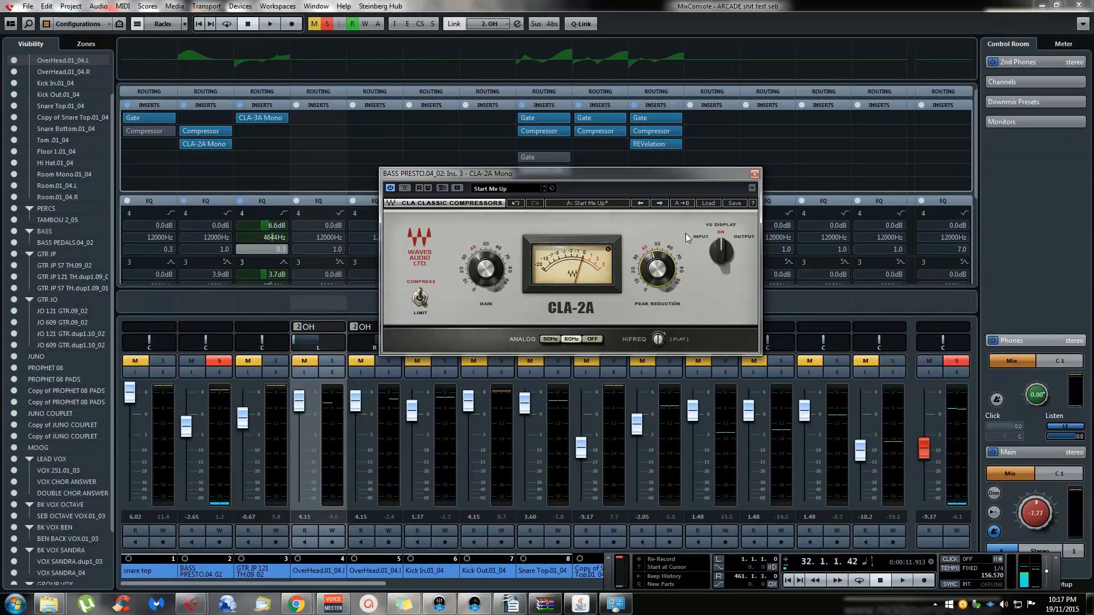
{"action": "left_click", "coordinate": [754, 174]}
Replace the CLA-2A on the BASS PRESTO channel with CLA-76 Mono and open its window
{"action": "left_click", "coordinate": [365, 156]}
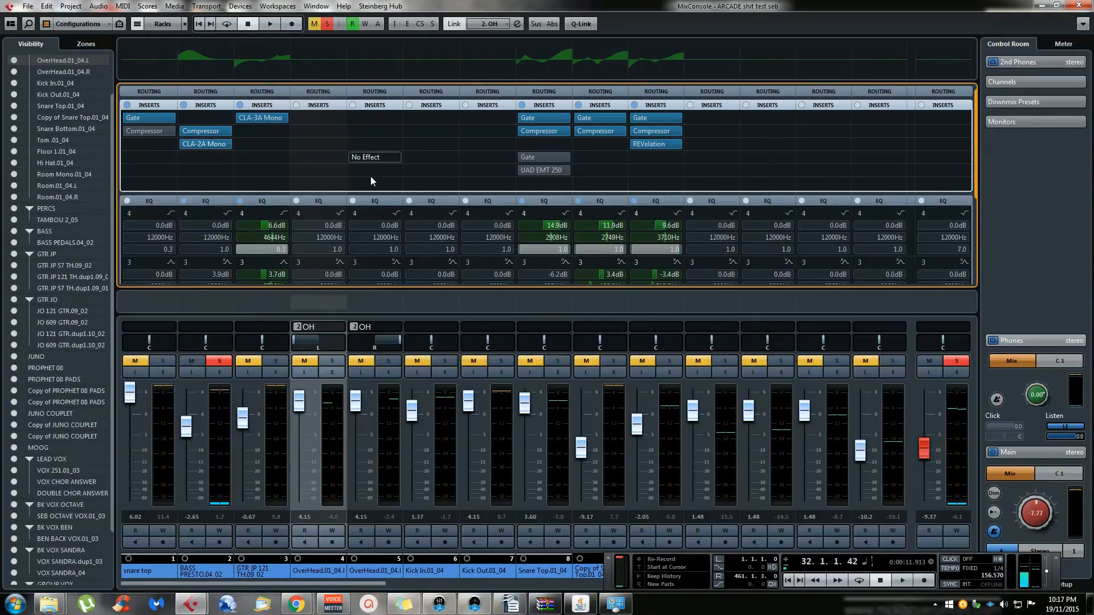
{"action": "left_click", "coordinate": [228, 143]}
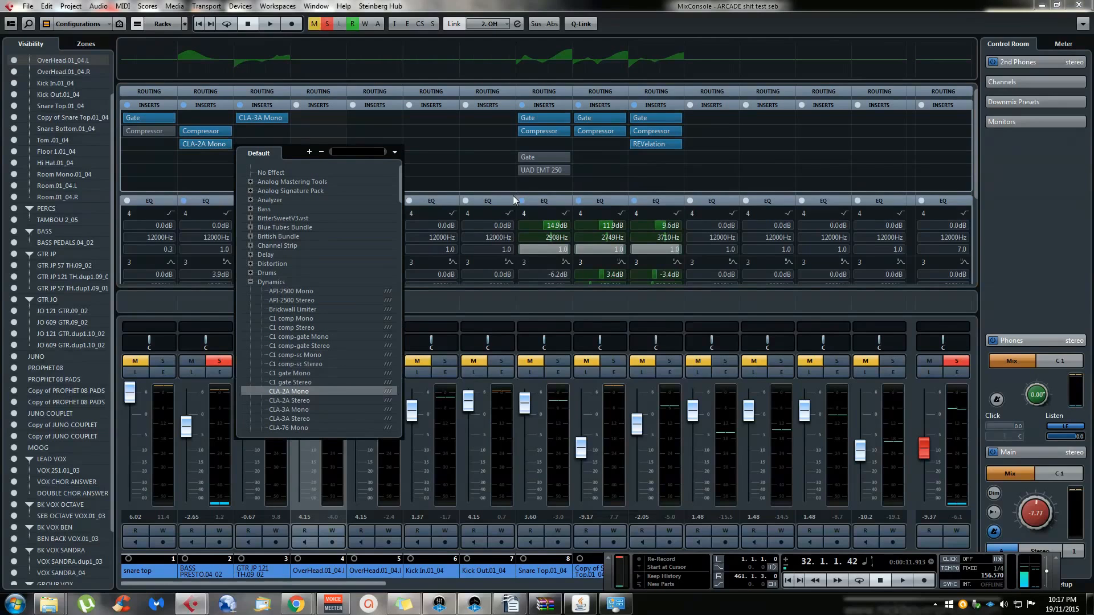
{"action": "type", "text": "76"}
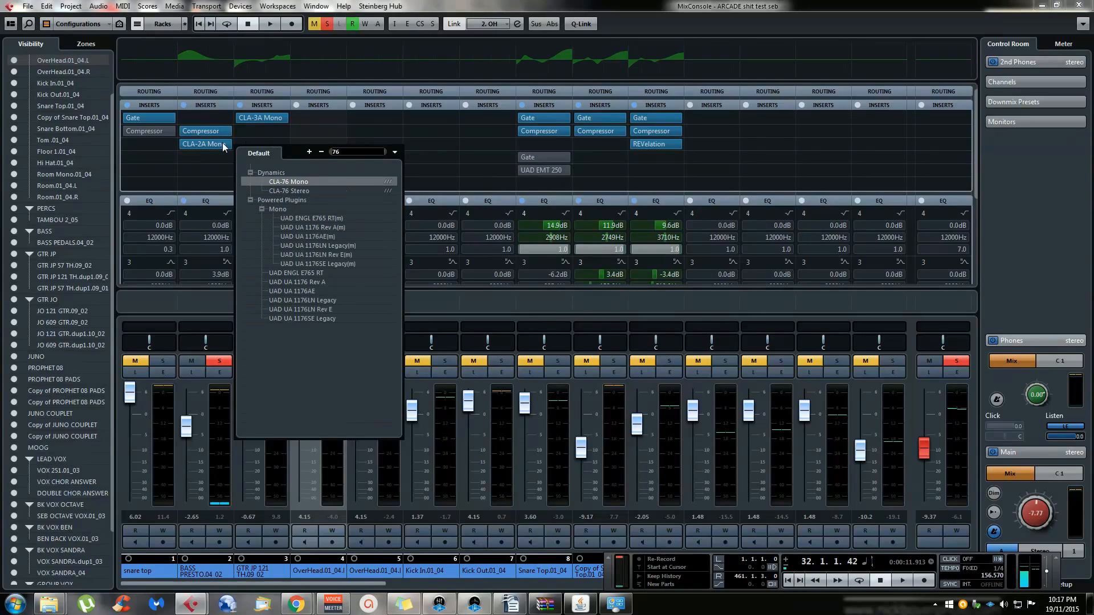
{"action": "key", "text": "Return"}
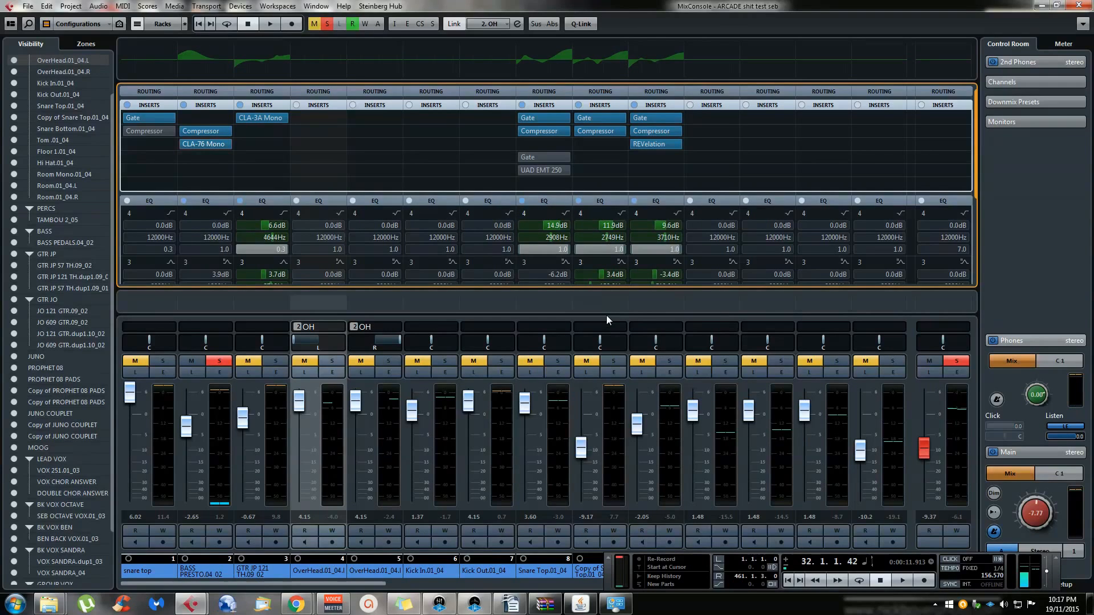
{"action": "left_click", "coordinate": [203, 144]}
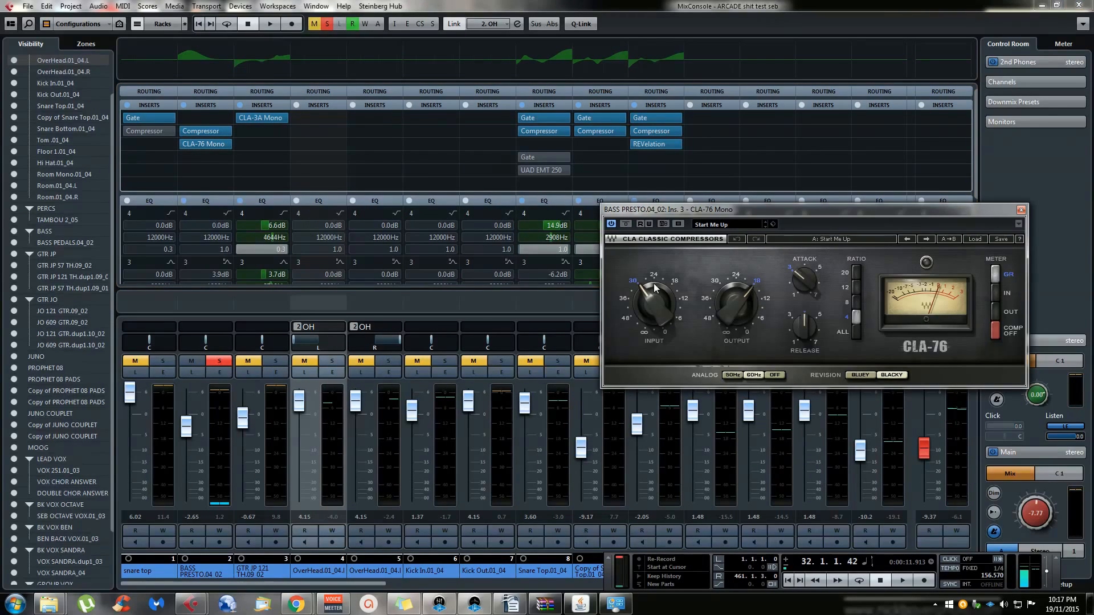
{"action": "left_click_drag", "start_coordinate": [678, 209], "coordinate": [485, 188]}
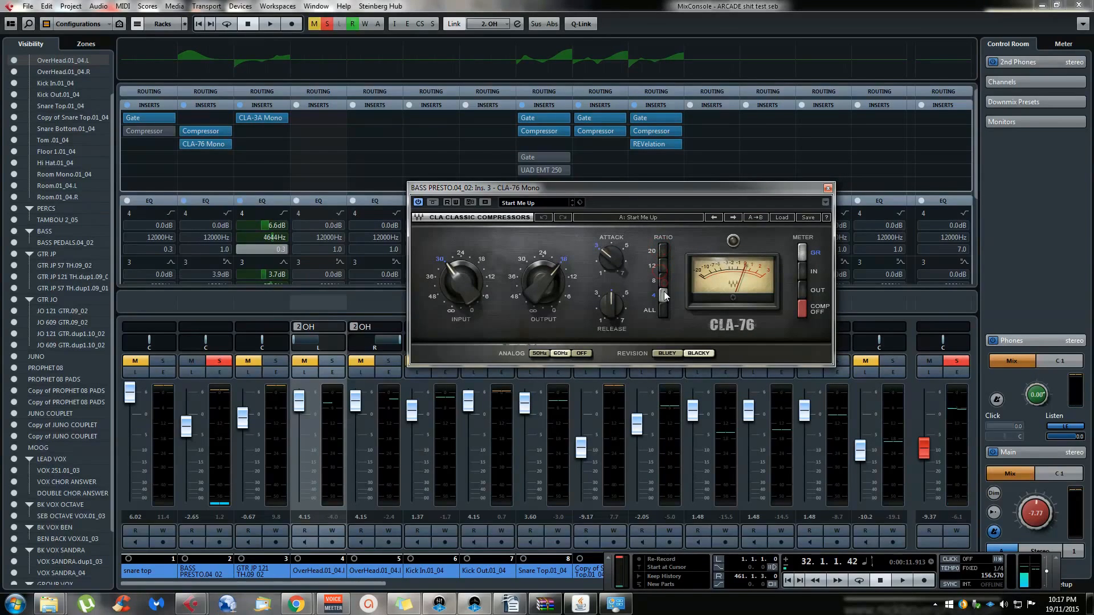
Try the CLA-76 input at 36 and 24 and return it to 30
{"action": "mouse_move", "coordinate": [462, 288]}
{"action": "left_mouse_down"}
{"action": "mouse_move", "coordinate": [455, 305]}
{"action": "mouse_move", "coordinate": [462, 272]}
{"action": "mouse_move", "coordinate": [461, 289]}
{"action": "left_mouse_up"}
{"action": "left_click_drag", "start_coordinate": [477, 248], "coordinate": [463, 286]}
{"action": "left_click_drag", "start_coordinate": [457, 270], "coordinate": [456, 341]}
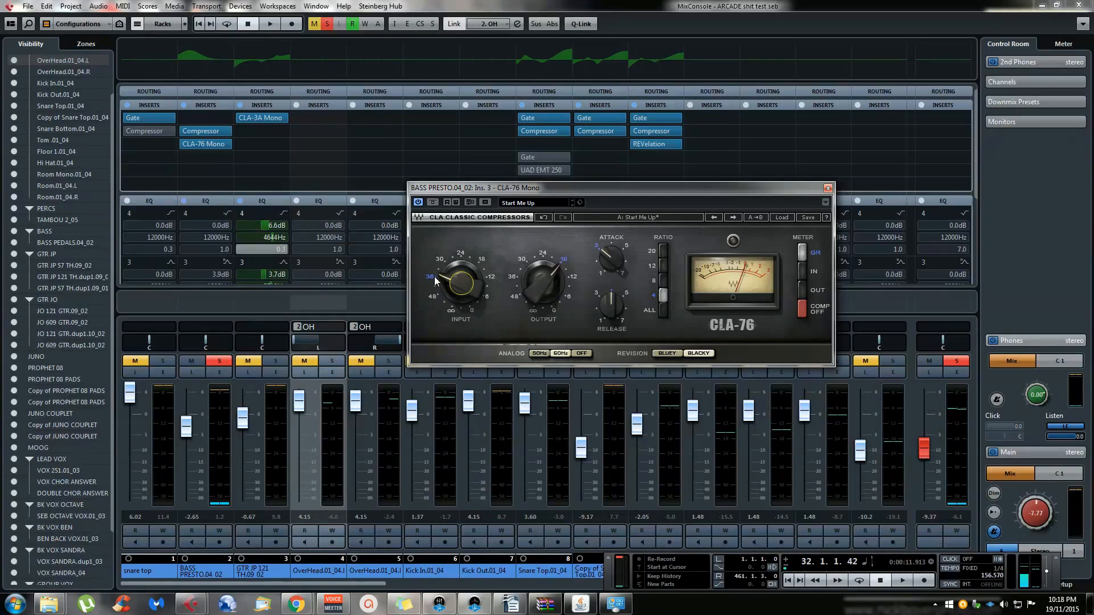
{"action": "left_click_drag", "start_coordinate": [453, 294], "coordinate": [672, 275]}
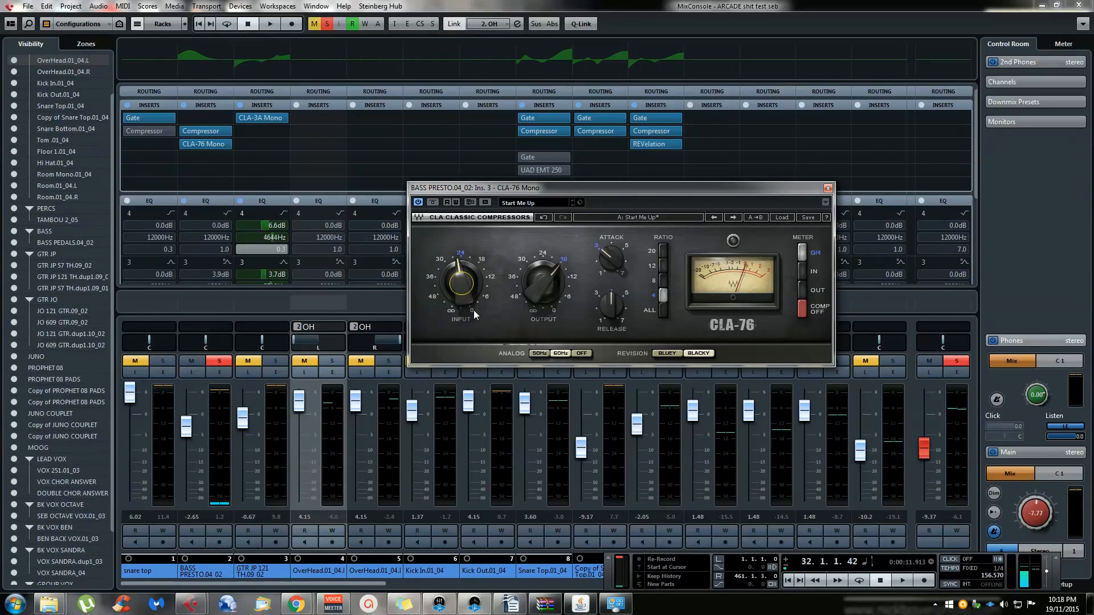
{"action": "left_click_drag", "start_coordinate": [458, 254], "coordinate": [461, 290]}
{"action": "left_click", "coordinate": [354, 330]}
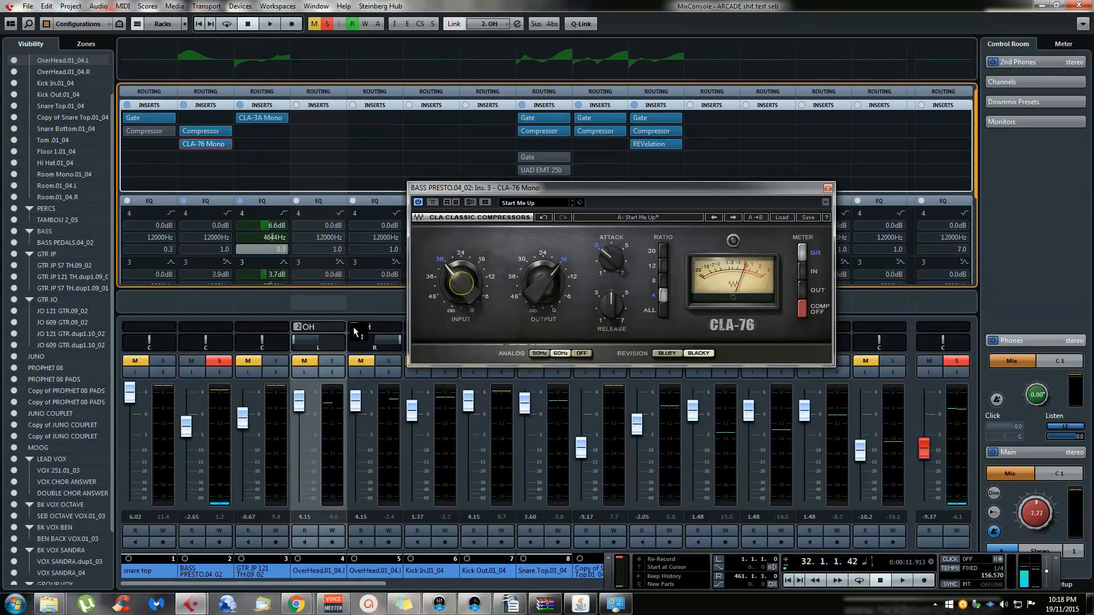
Start playback and set the CLA-76 input to about -28.2
{"action": "left_click_drag", "start_coordinate": [459, 188], "coordinate": [353, 178]}
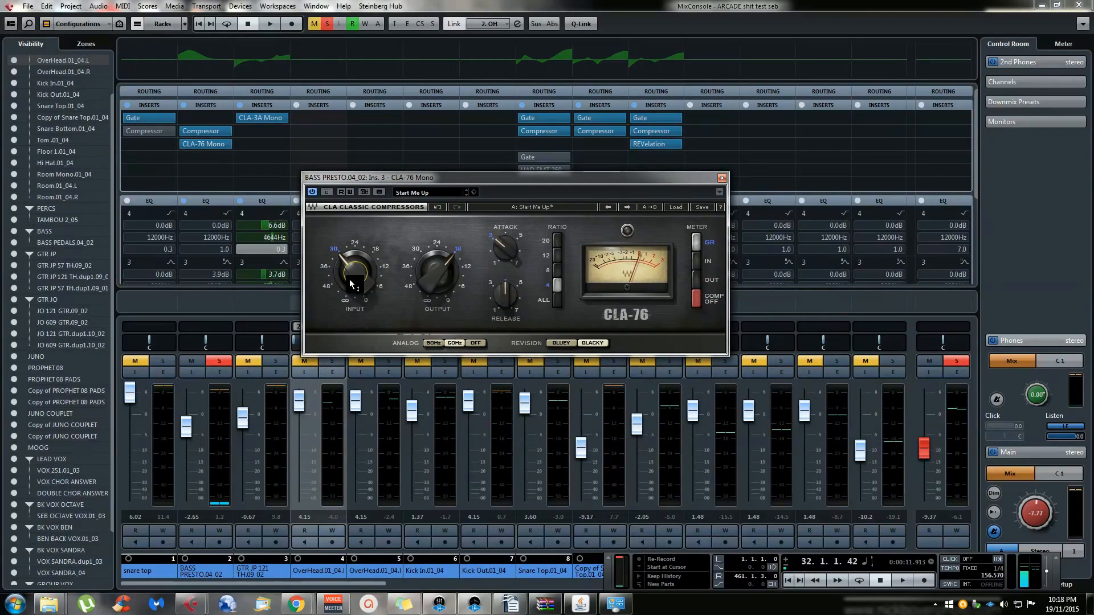
{"action": "key", "text": "space"}
{"action": "left_click_drag", "start_coordinate": [352, 283], "coordinate": [353, 213]}
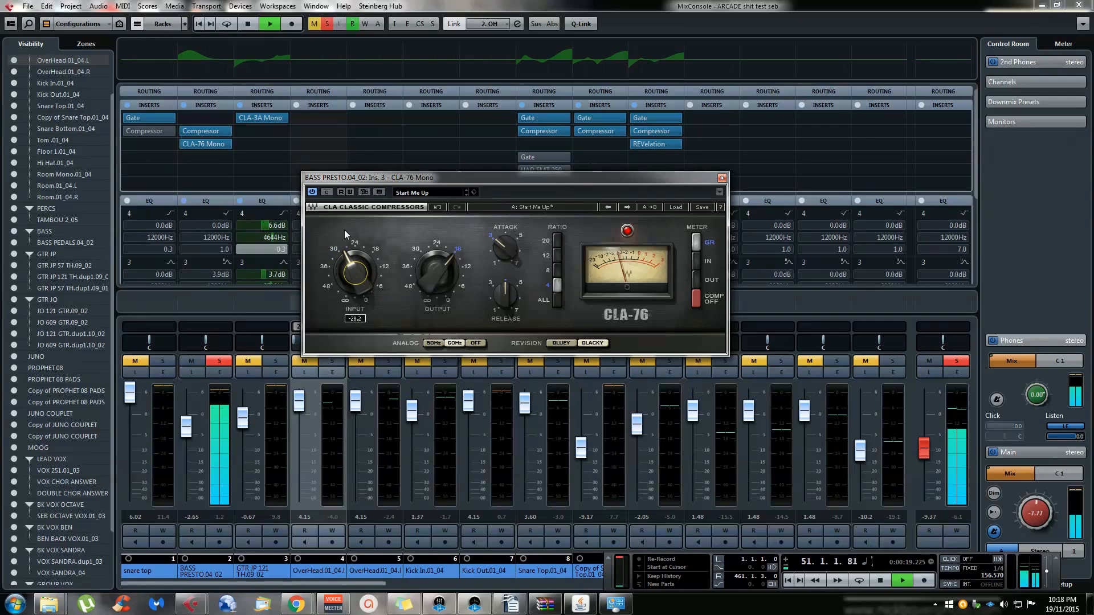
Stop playback and turn down the CLA-76's input and output knobs
{"action": "key", "text": "space"}
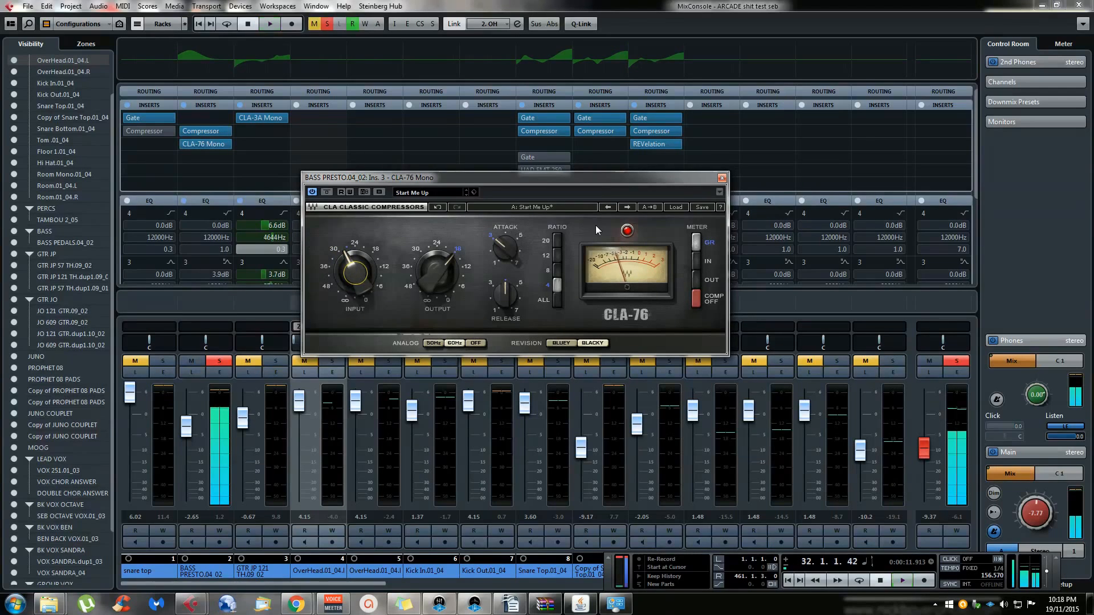
{"action": "mouse_move", "coordinate": [468, 177]}
{"action": "left_mouse_down"}
{"action": "mouse_move", "coordinate": [565, 143]}
{"action": "mouse_move", "coordinate": [468, 173]}
{"action": "left_mouse_up"}
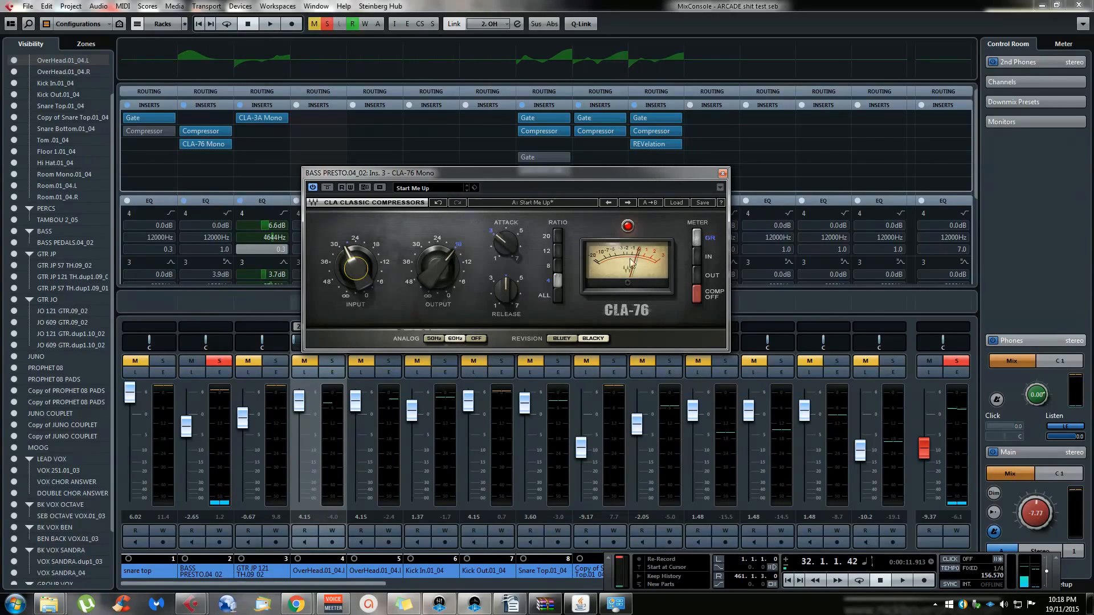
{"action": "left_click_drag", "start_coordinate": [355, 268], "coordinate": [423, 331]}
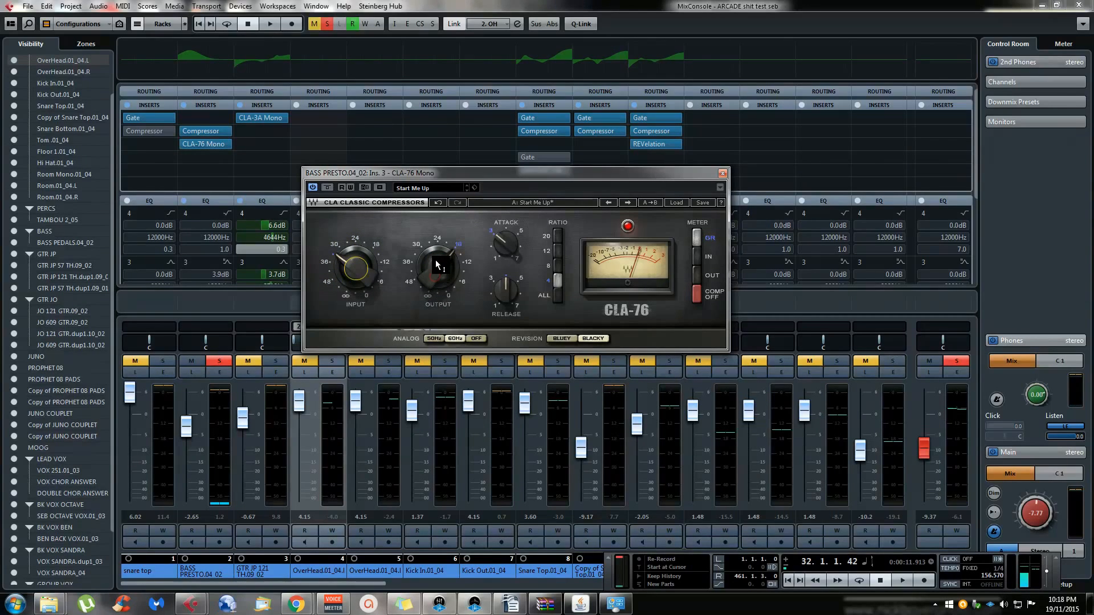
{"action": "left_click_drag", "start_coordinate": [435, 260], "coordinate": [436, 279]}
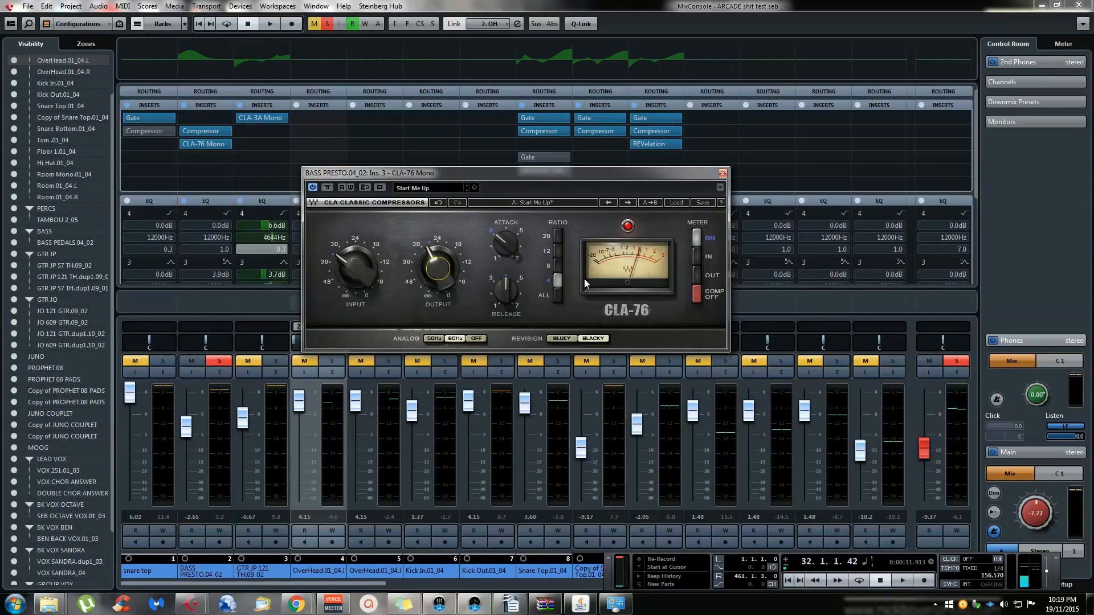
Try the CLA-76's attack and release knobs, then switch the ratio to 12 and back to 4
{"action": "left_click_drag", "start_coordinate": [516, 244], "coordinate": [545, 312]}
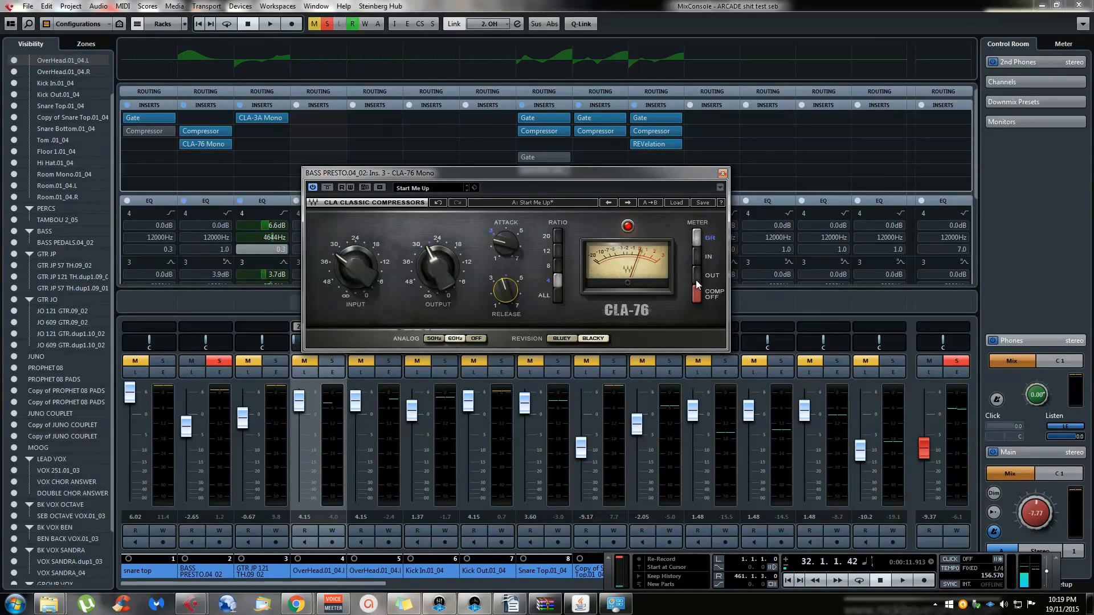
{"action": "left_click", "coordinate": [558, 250]}
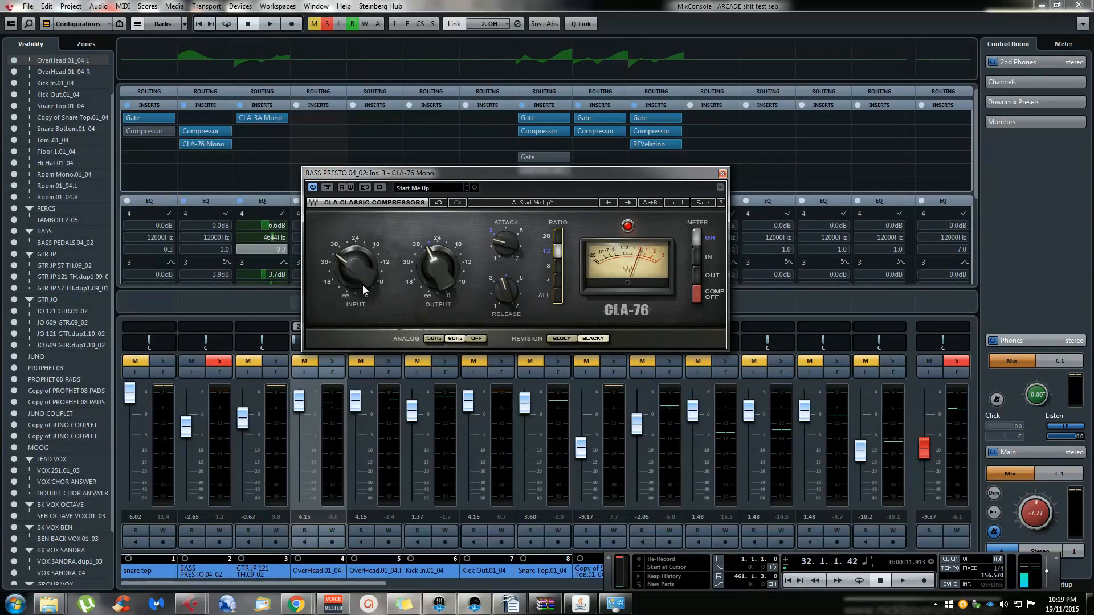
{"action": "left_click", "coordinate": [558, 280]}
Remove CLA-76 Mono from the BASS PRESTO channel's inserts and switch from the MixConsole to the project window
{"action": "left_click", "coordinate": [231, 143]}
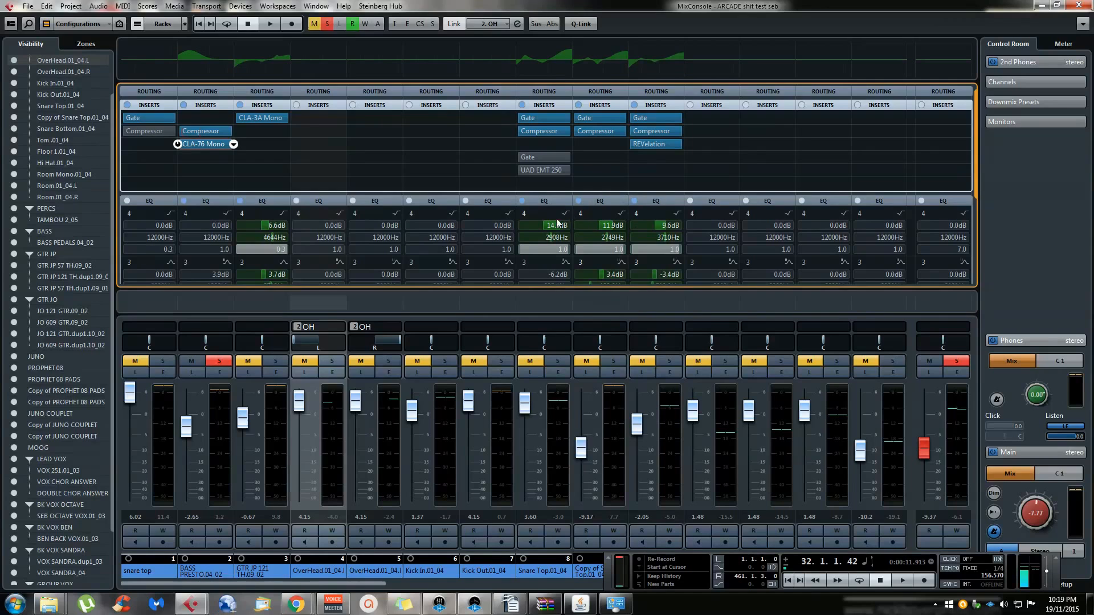
{"action": "left_click", "coordinate": [270, 173]}
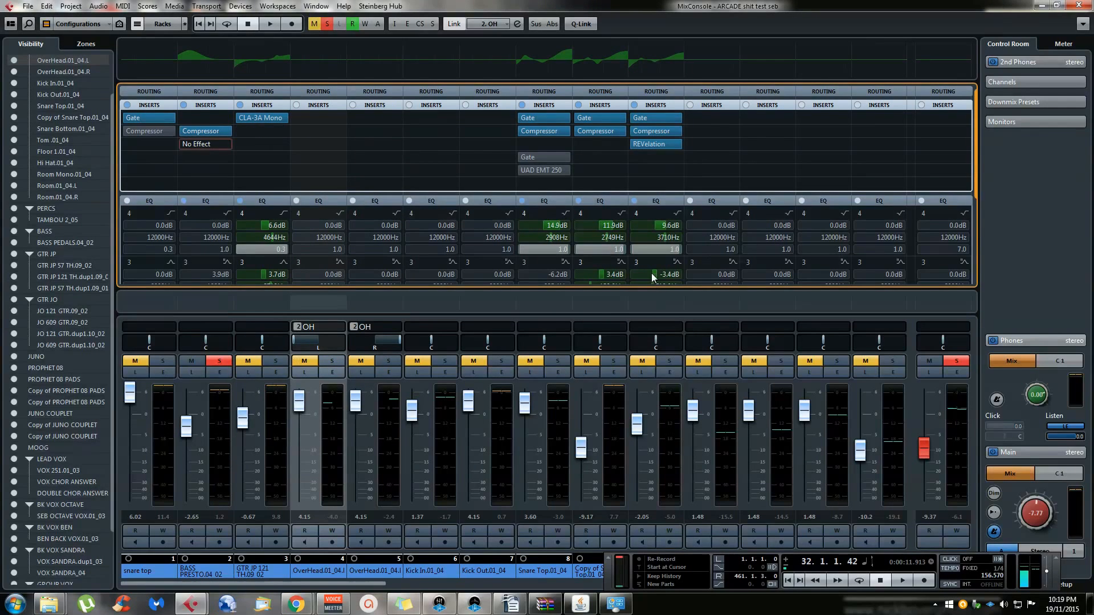
{"action": "left_click", "coordinate": [205, 131]}
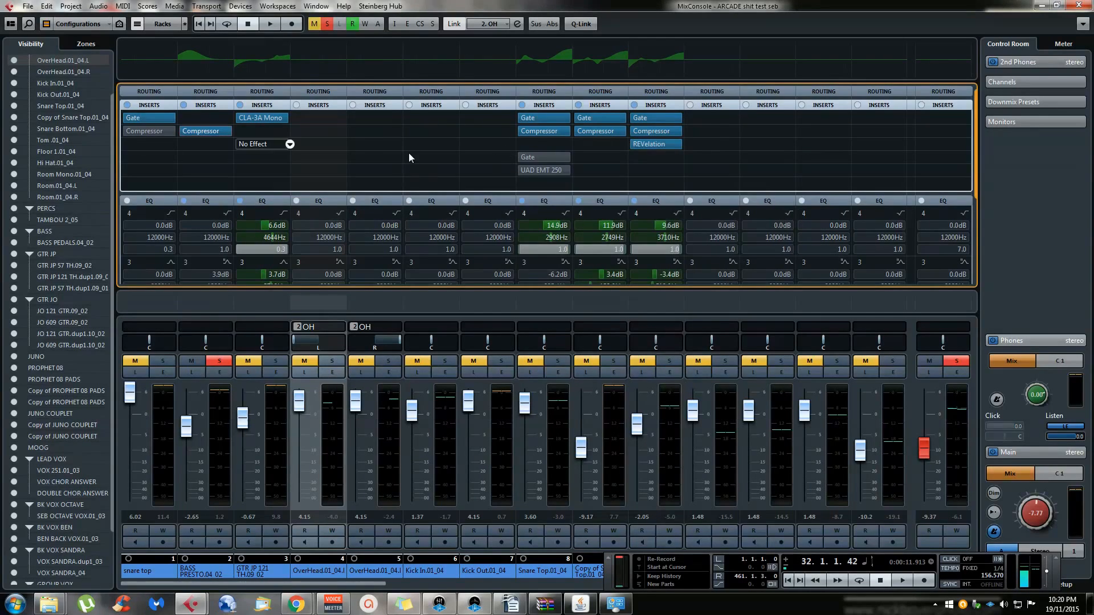
{"action": "key", "text": "F3"}
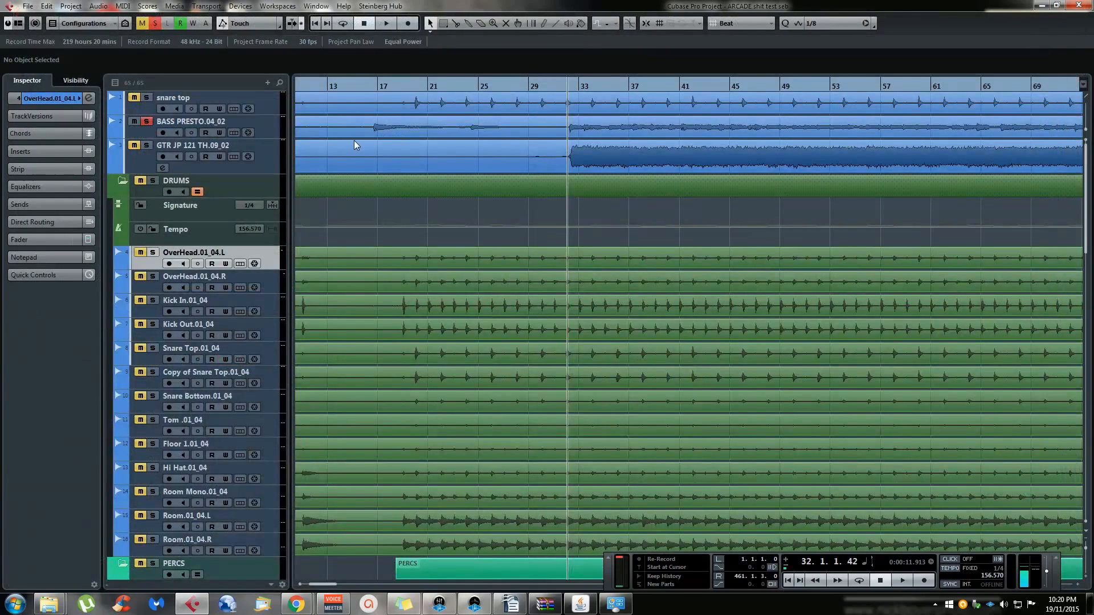